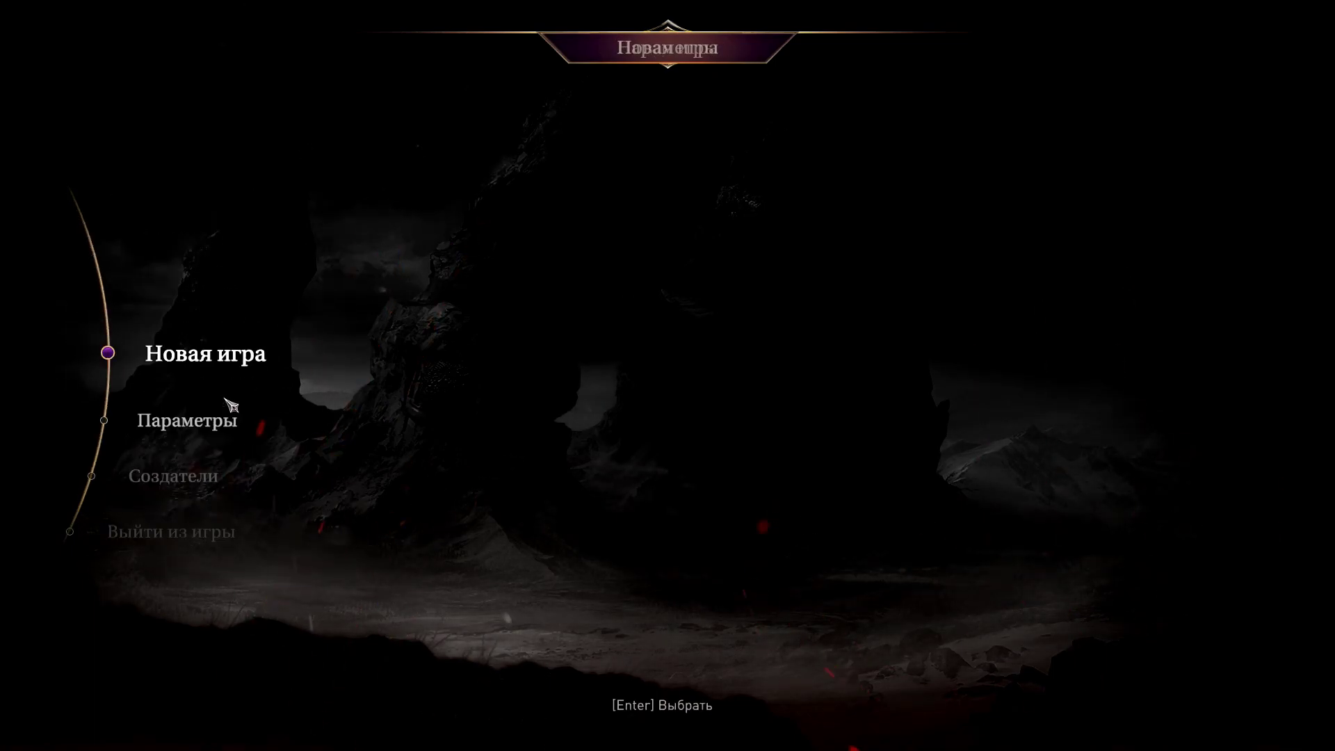
# - Choose Выйти из игры in the Russian main menu to exit the game to the desktop
pyautogui.press('Up')
pyautogui.press('Down')
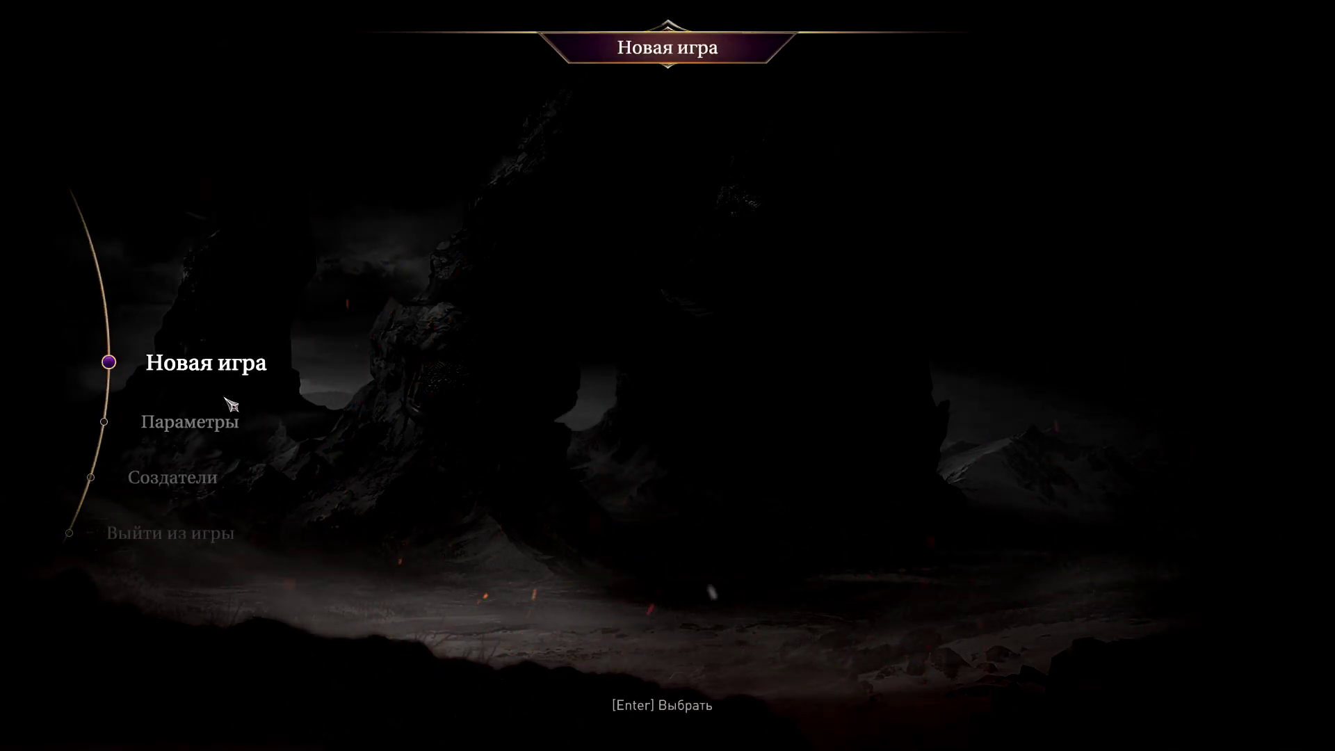
pyautogui.press('Down')
pyautogui.press('Down')
pyautogui.press('Down')
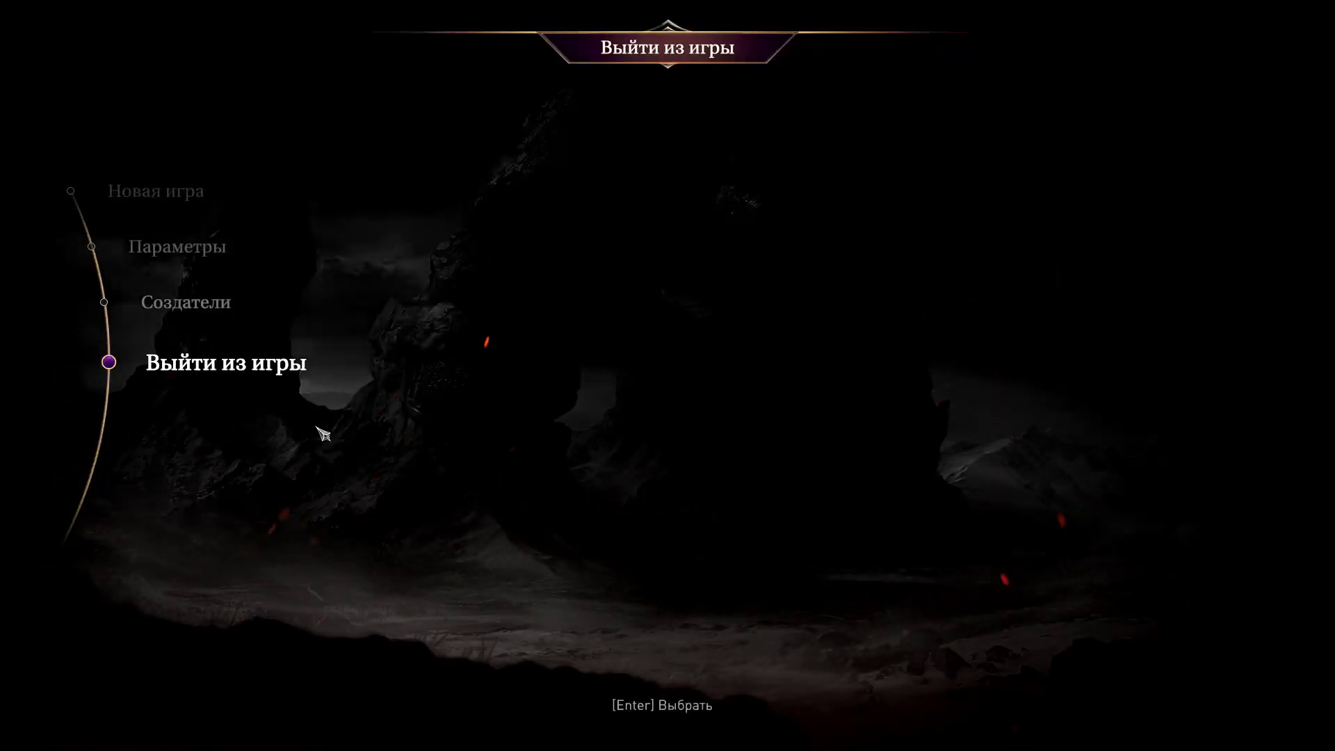
pyautogui.press('Return')
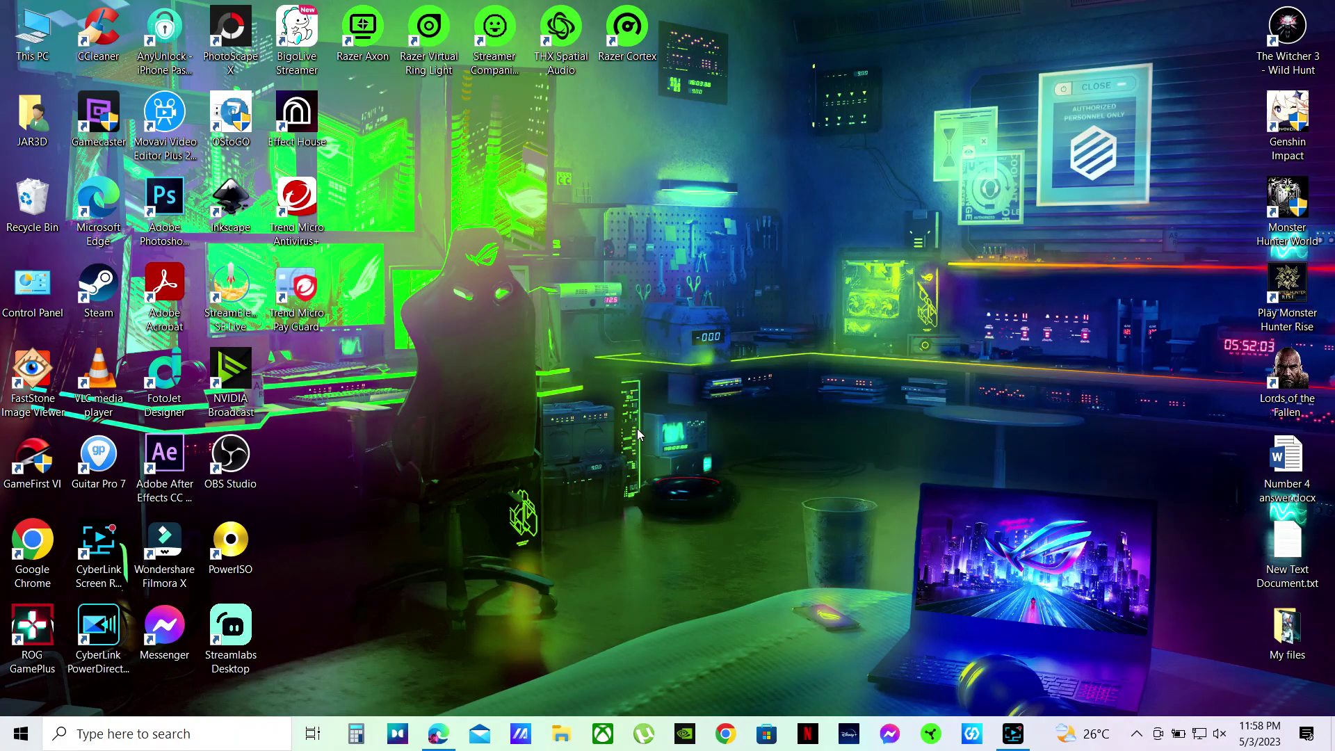
# - Search for Notepad from the taskbar and run it as administrator
pyautogui.click(191, 726)
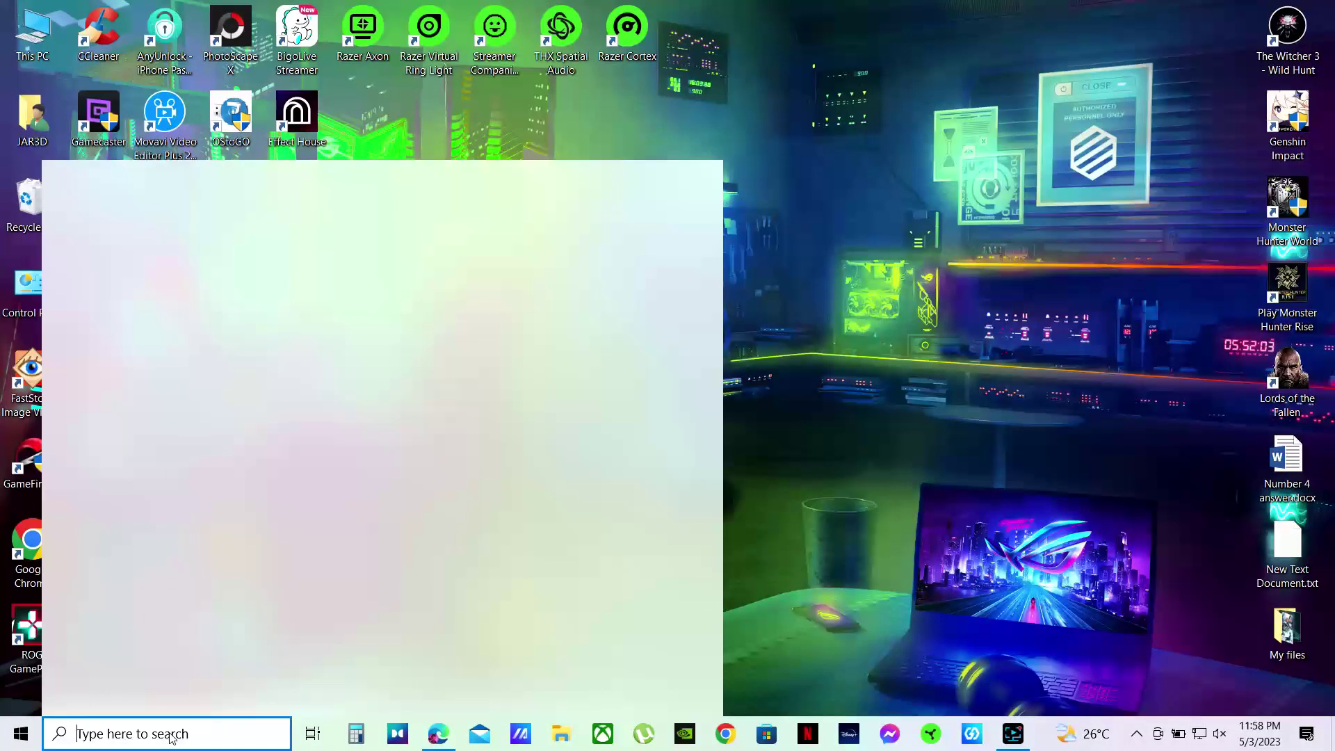
pyautogui.write('no')
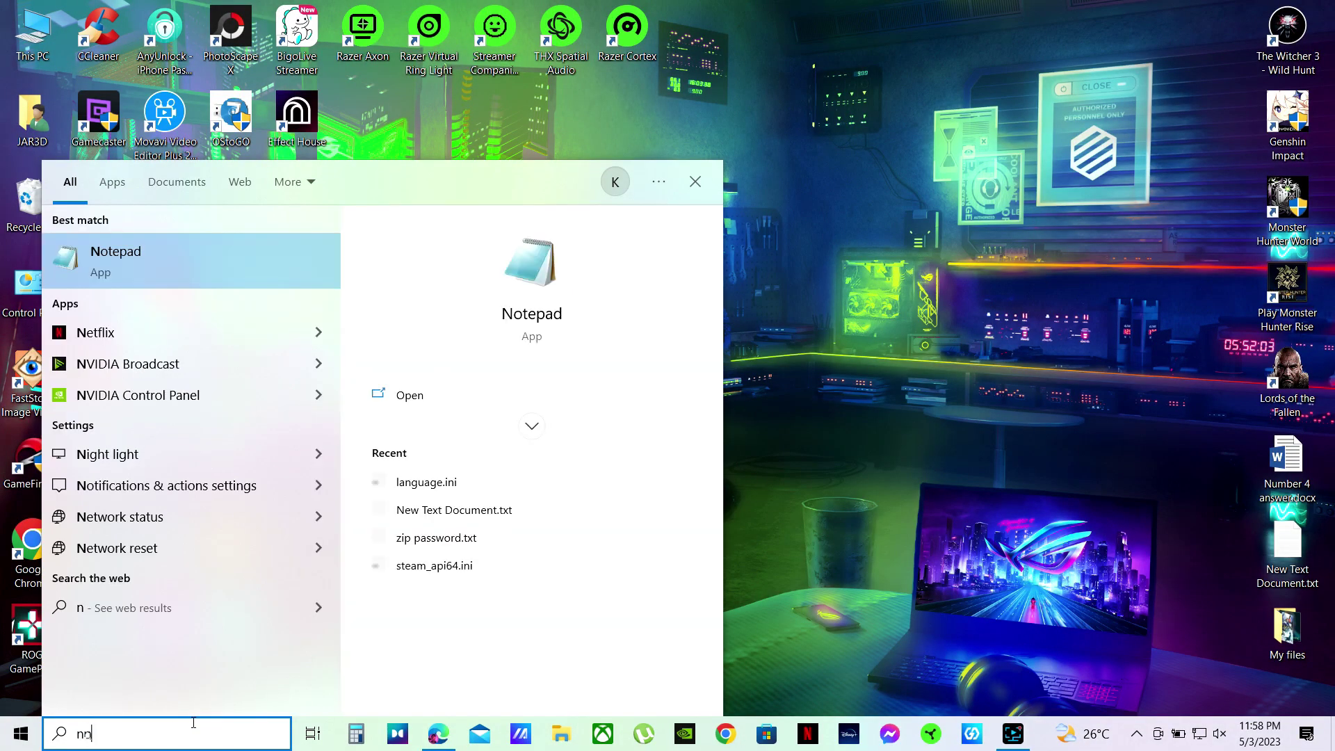
pyautogui.write('tepad')
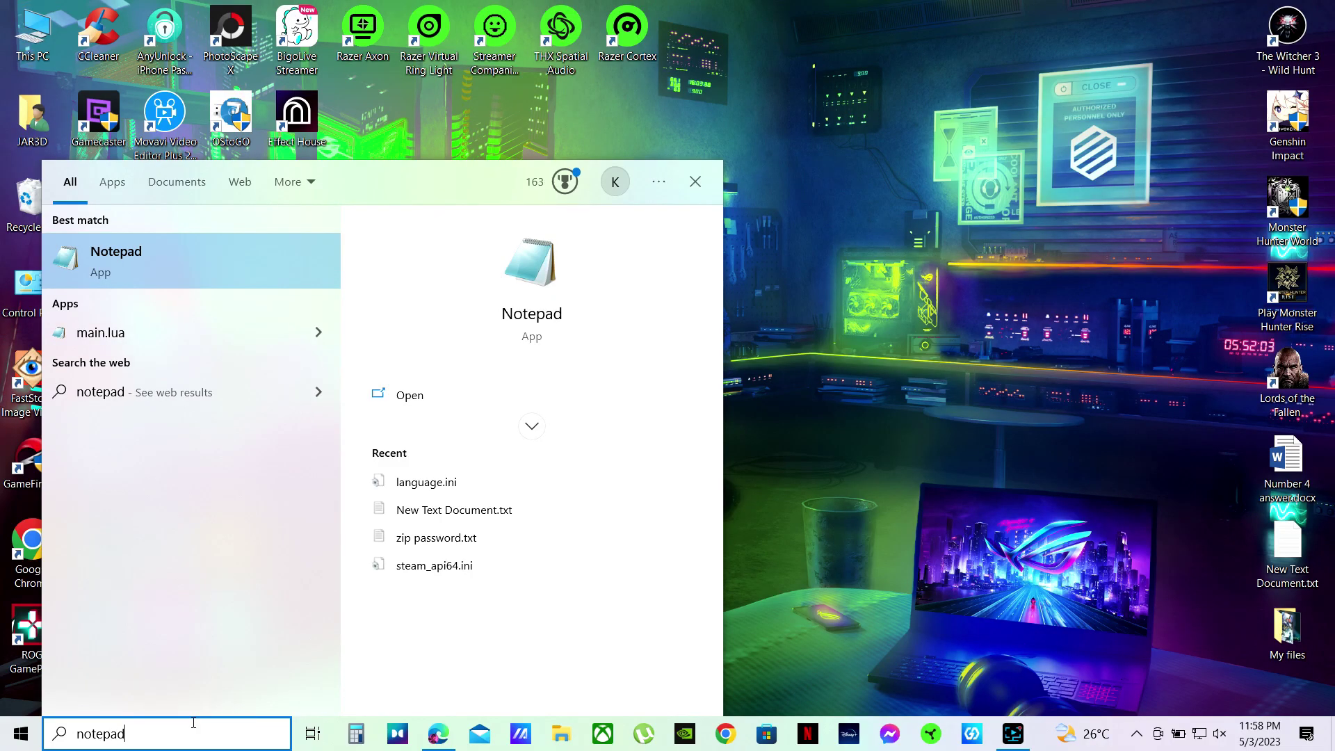
pyautogui.rightClick(184, 267)
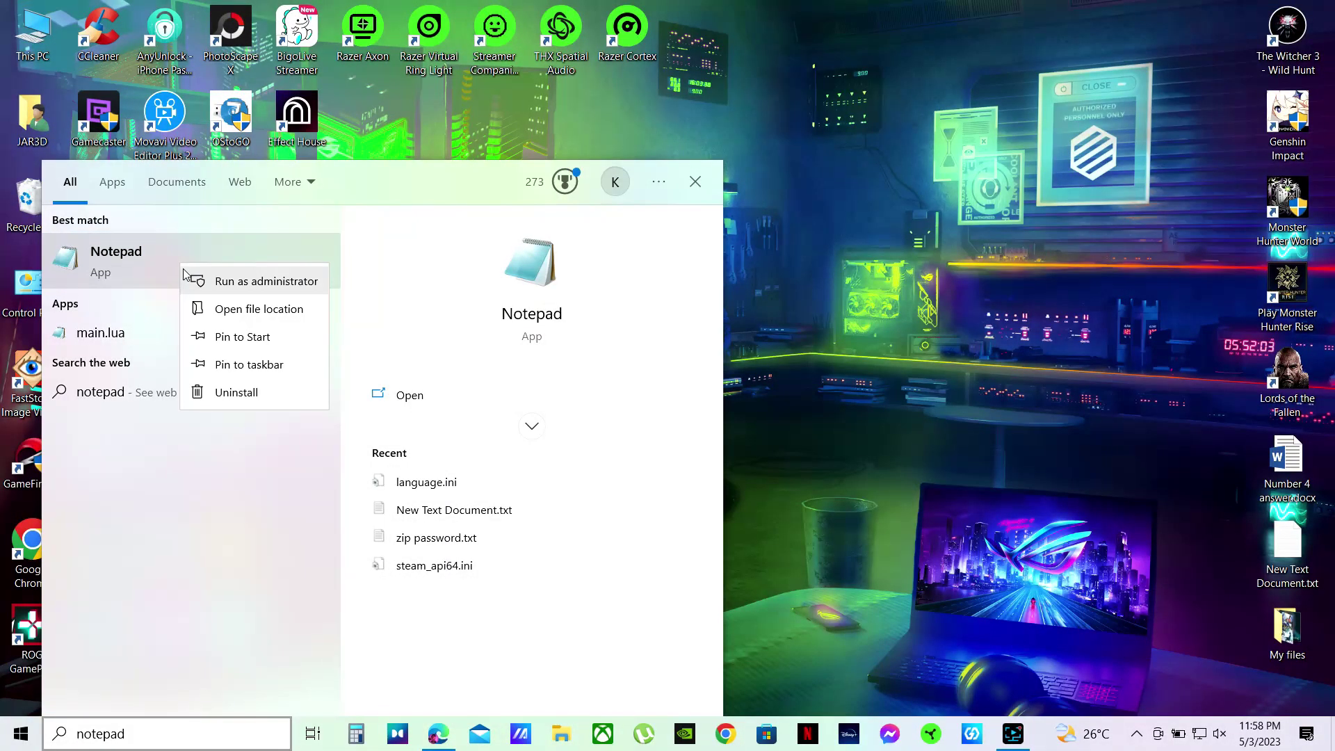
pyautogui.click(270, 290)
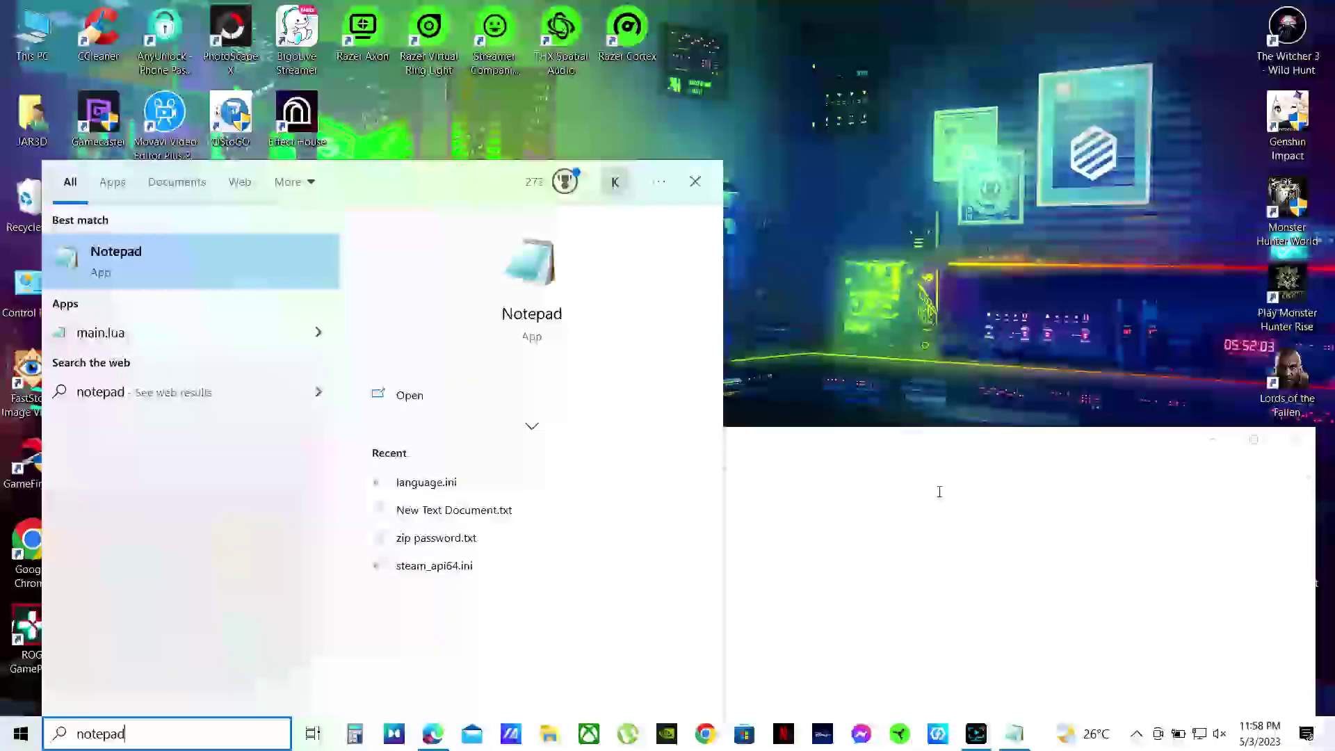
pyautogui.press('Return')
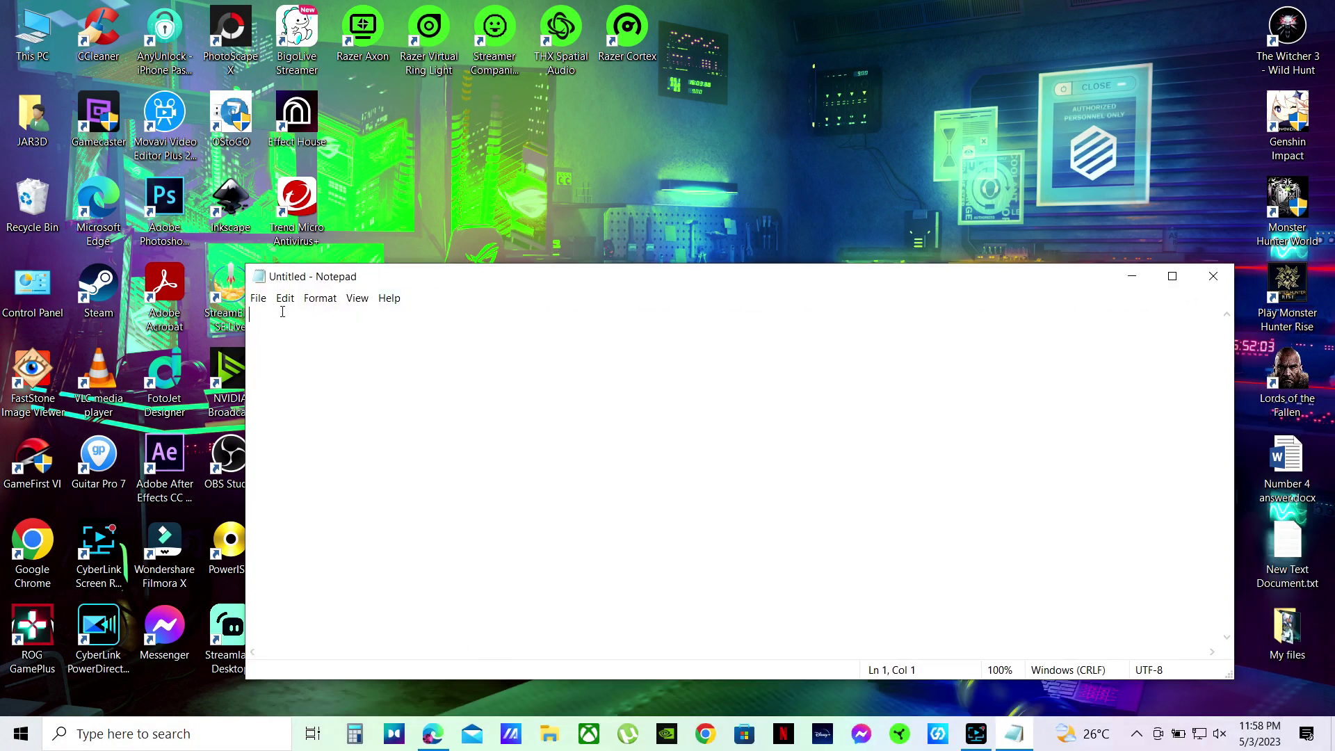
# - Browse the Open dialog to C:\Program Files\Lords of the Fallen, listing all files, and pick language.ini
pyautogui.click(259, 301)
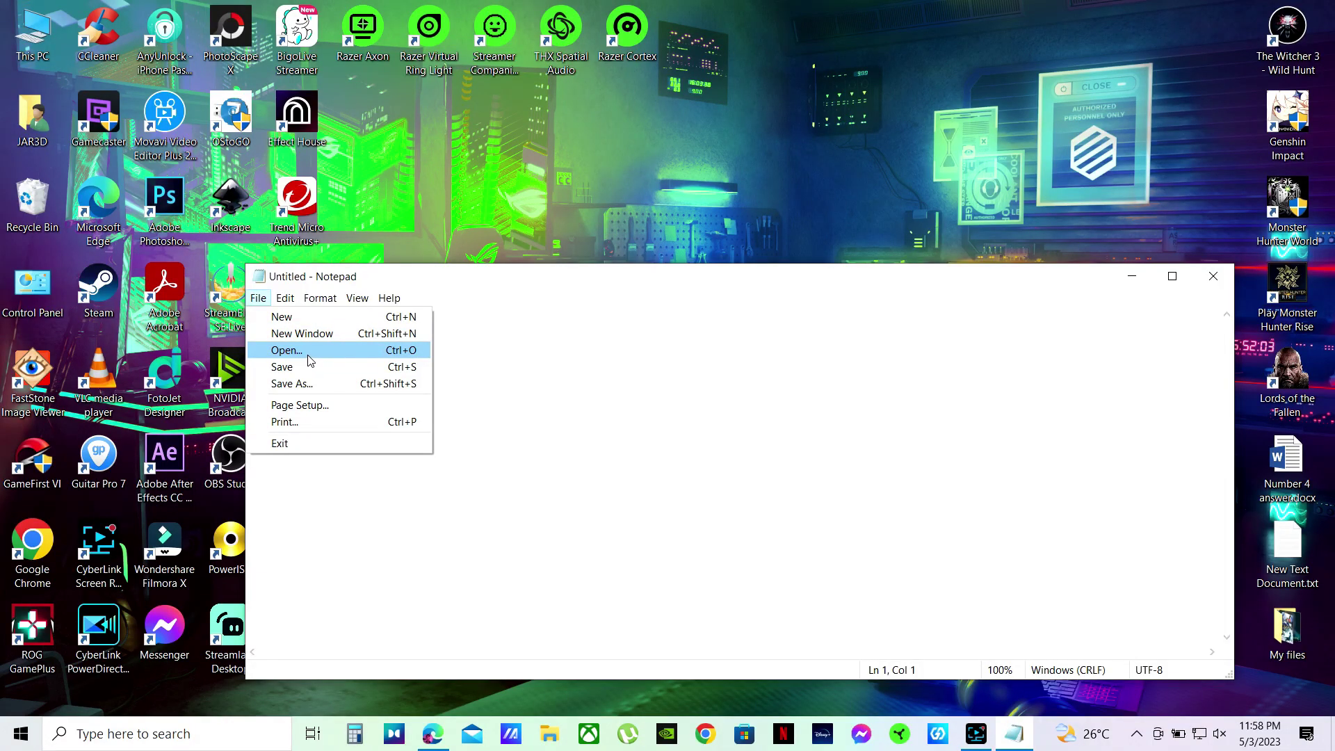
pyautogui.click(308, 360)
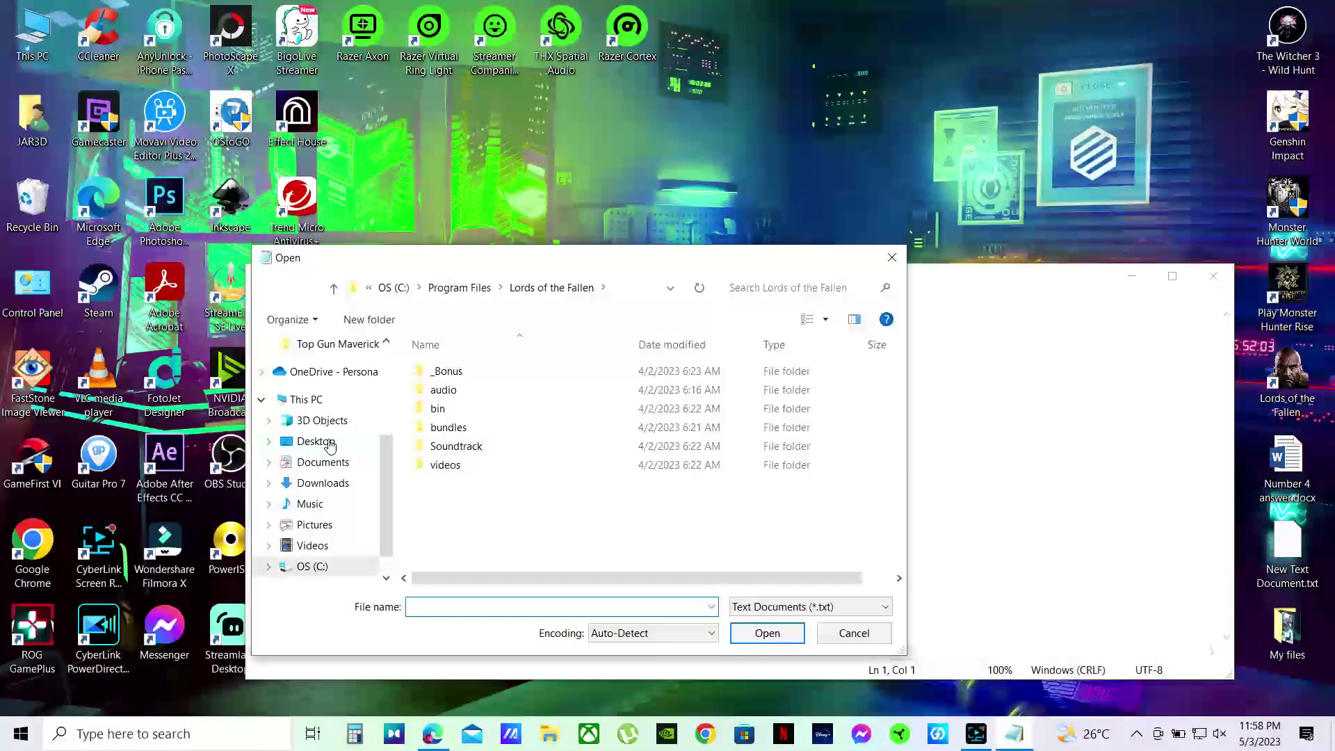
pyautogui.click(323, 569)
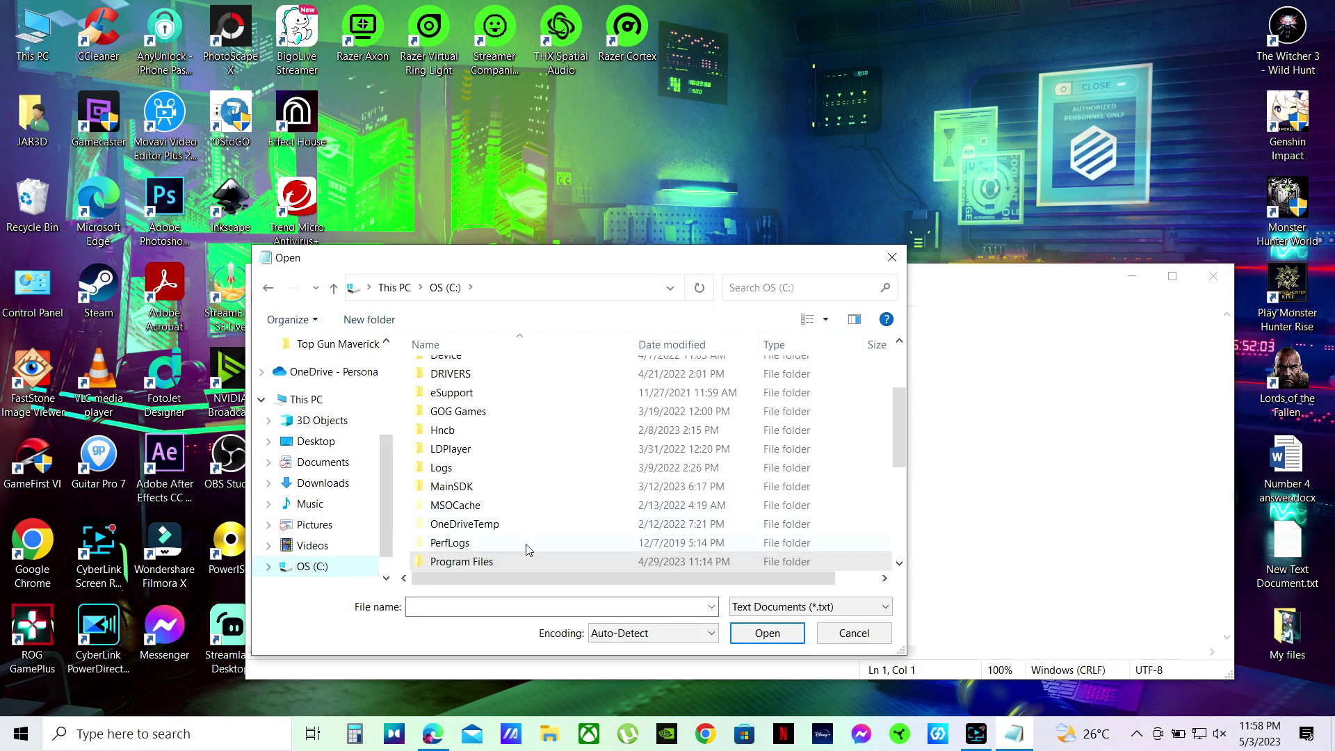
pyautogui.doubleClick(490, 561)
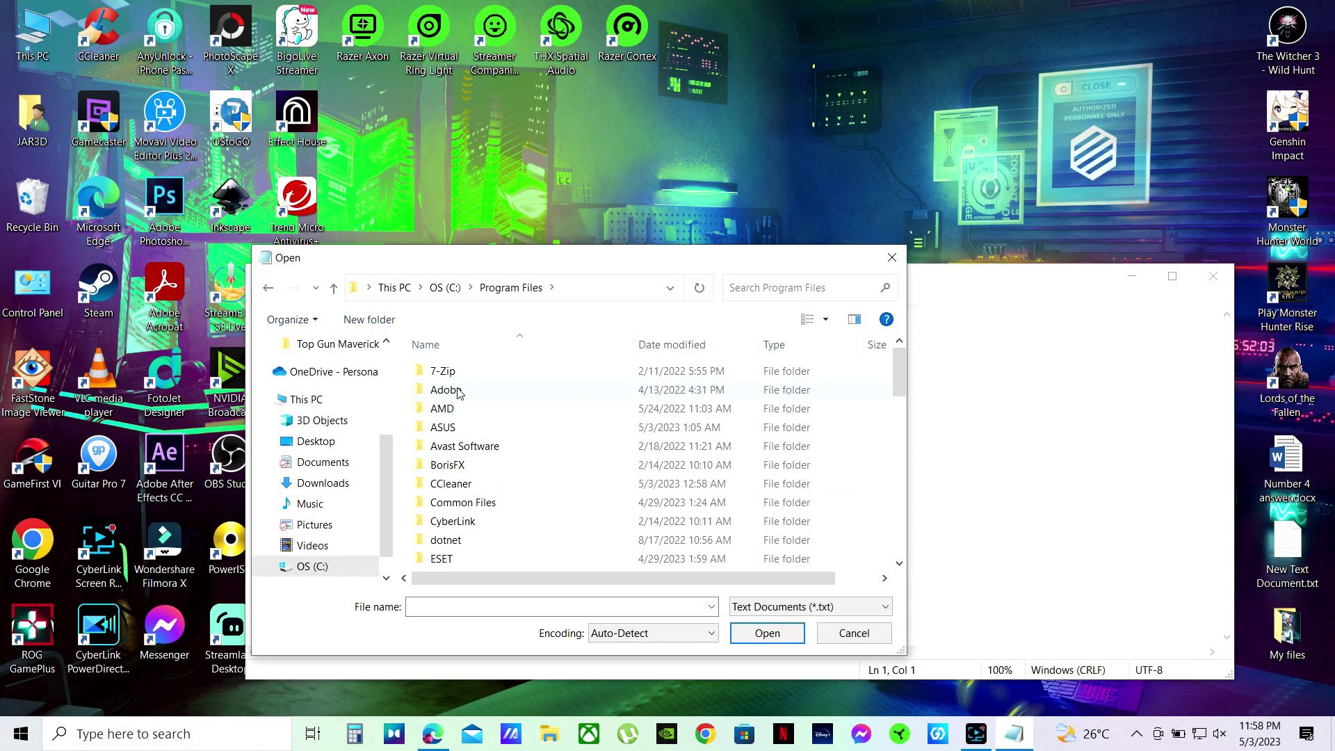
pyautogui.scroll(-2, 485, 495)
pyautogui.scroll(-2, 481, 489)
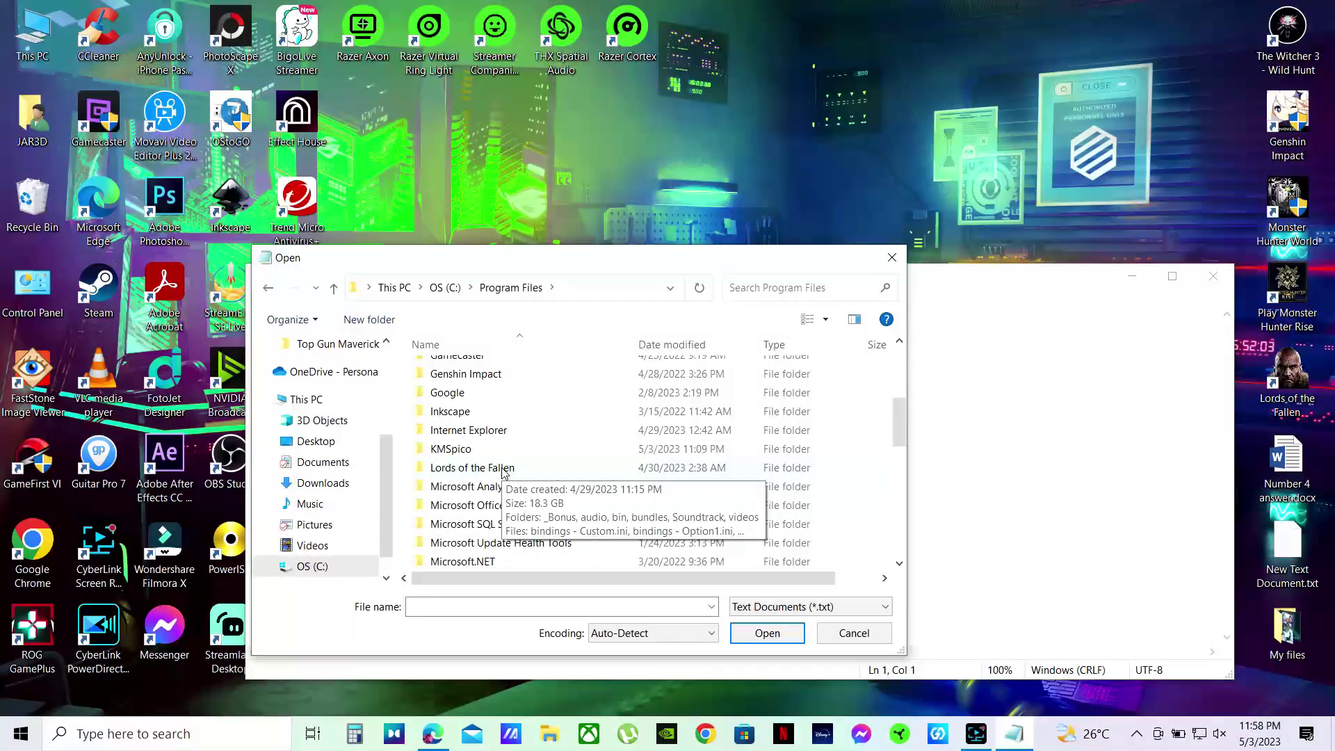
pyautogui.doubleClick(501, 469)
pyautogui.click(782, 608)
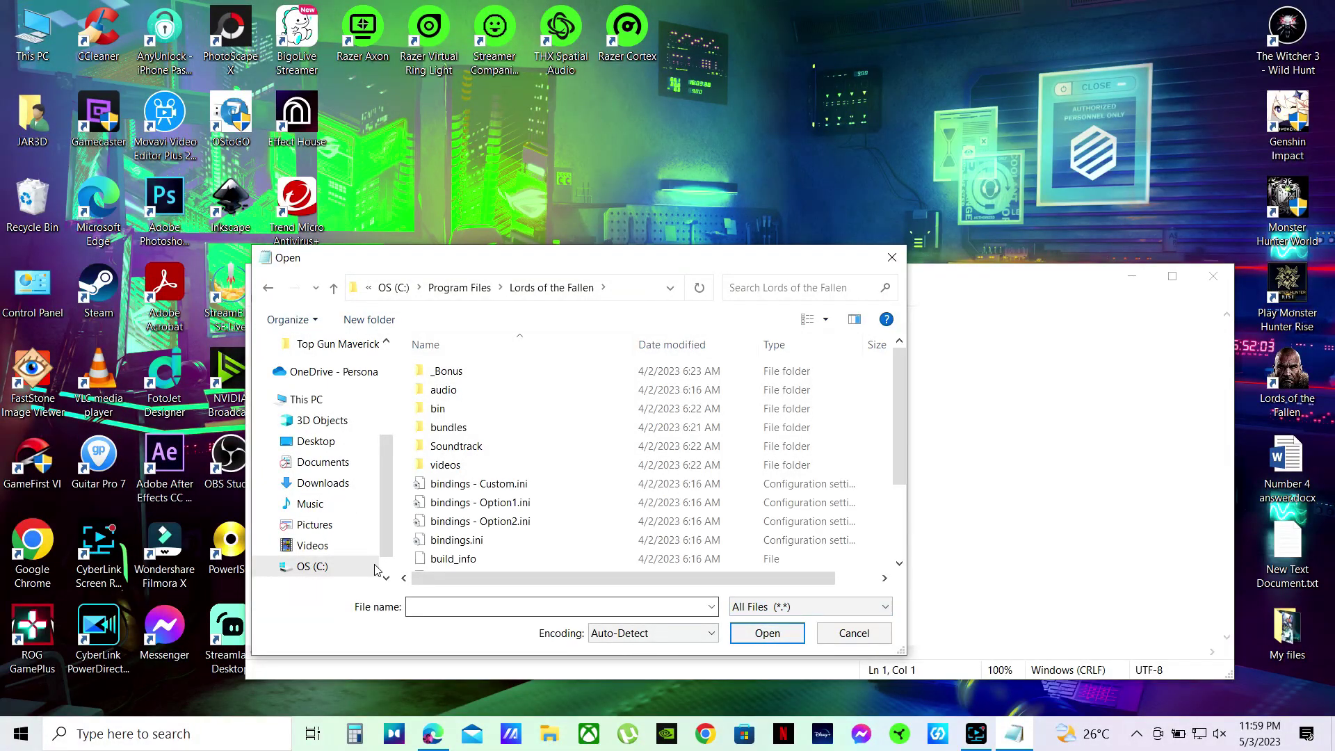
pyautogui.scroll(-2, 444, 467)
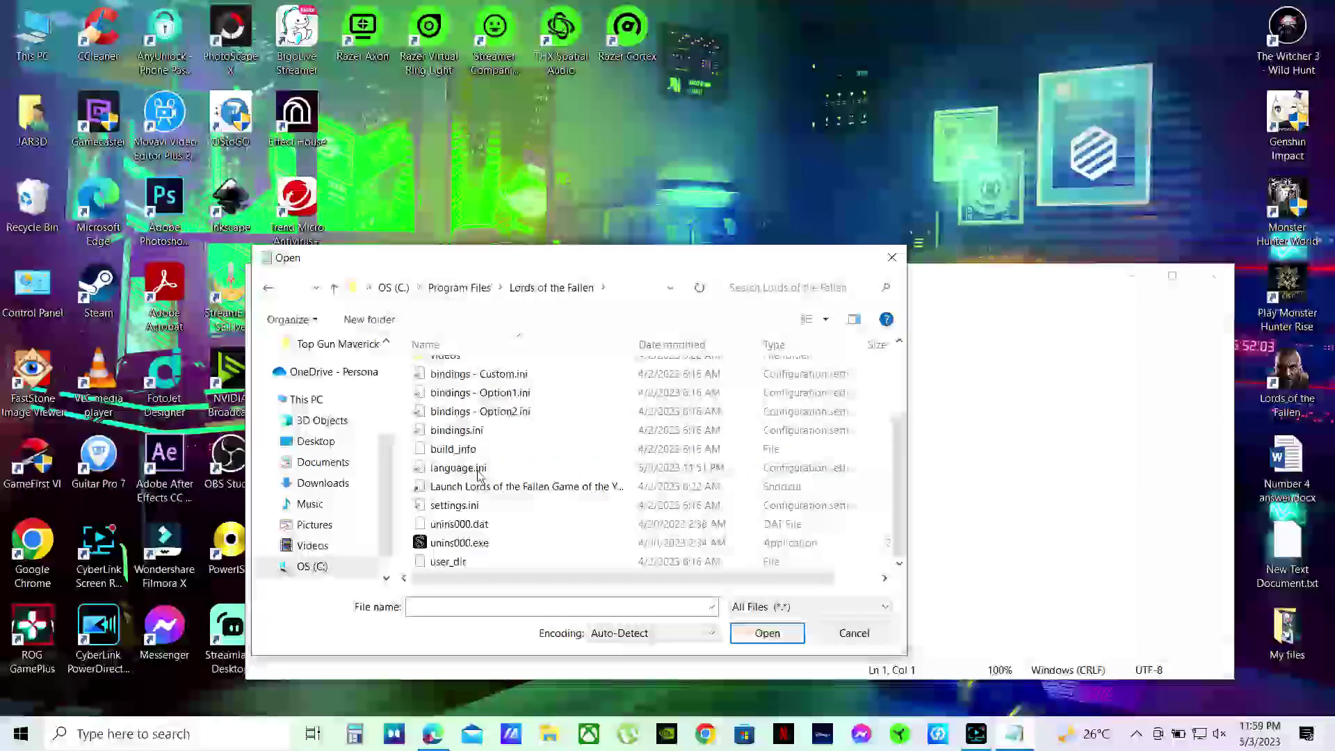
pyautogui.click(478, 473)
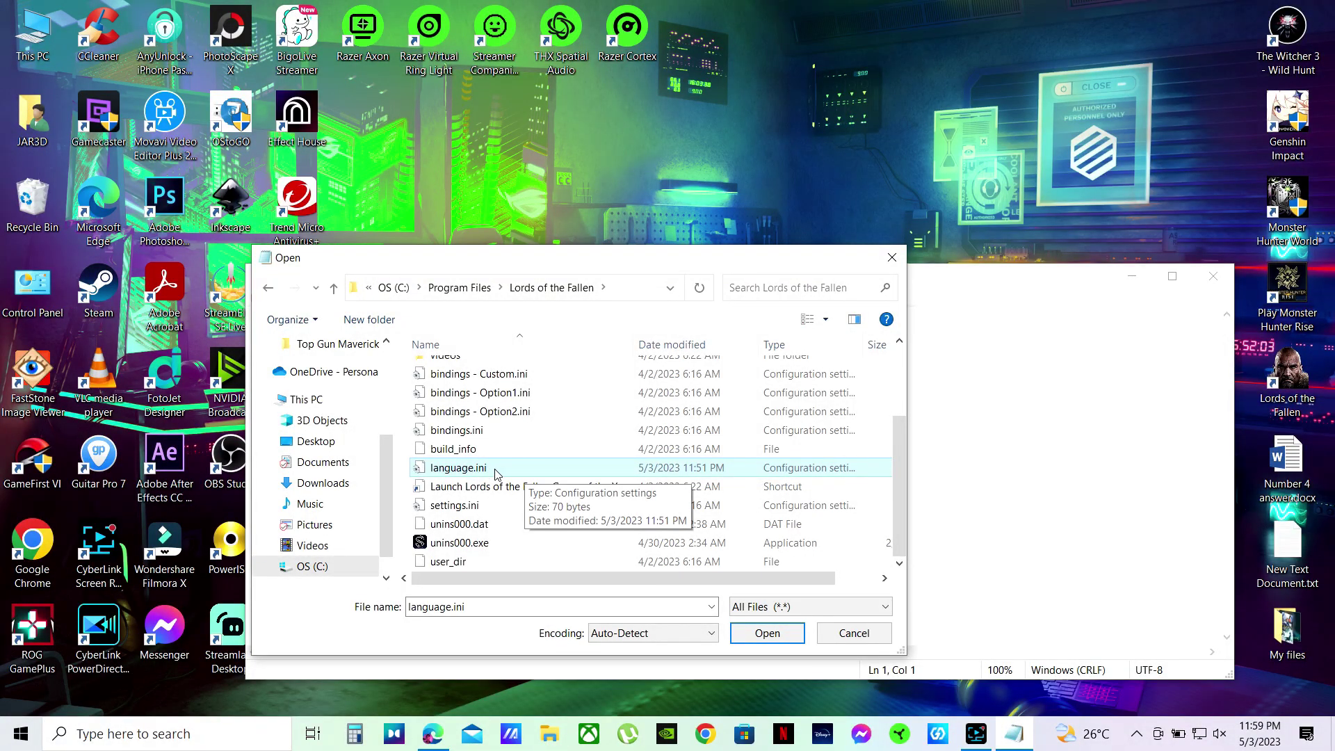
# - Replace russian with english after game_language_text, save language.ini and close Notepad
pyautogui.doubleClick(488, 471)
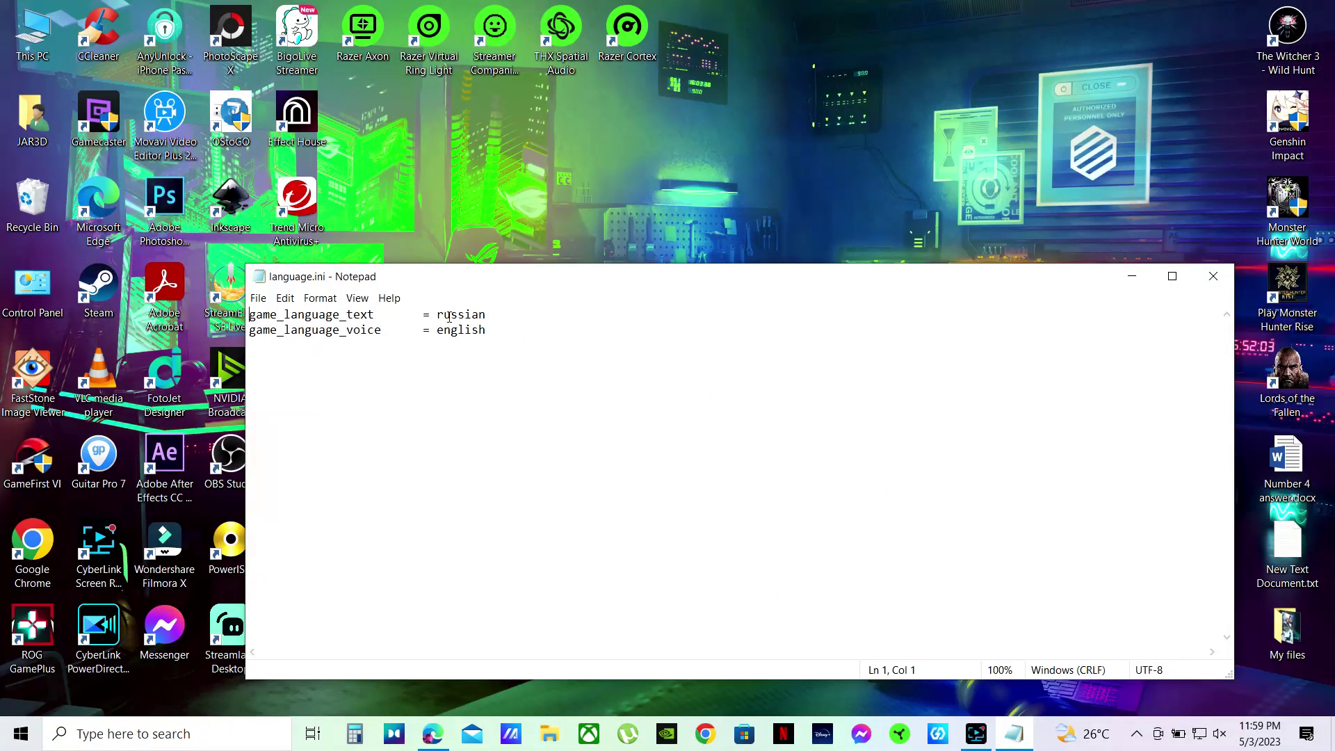
pyautogui.moveTo(473, 315); pyautogui.dragTo(504, 336)
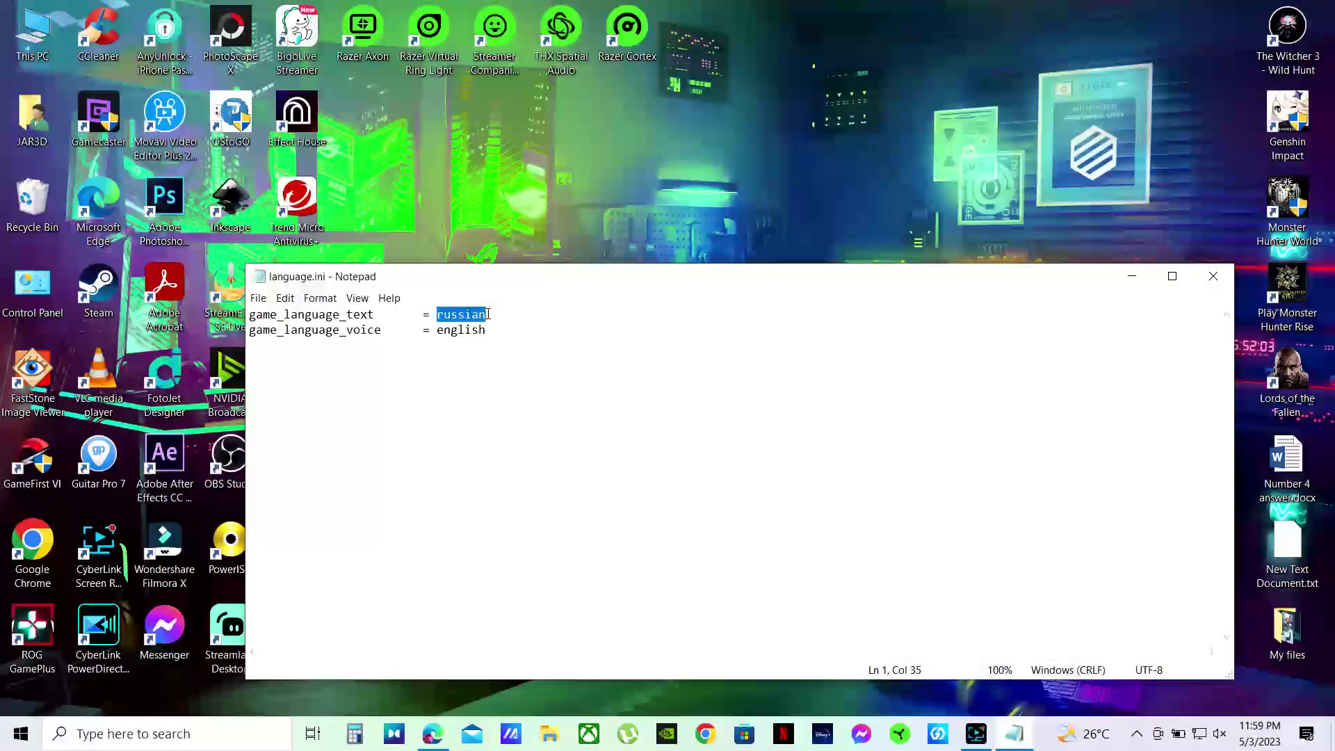
pyautogui.write('english')
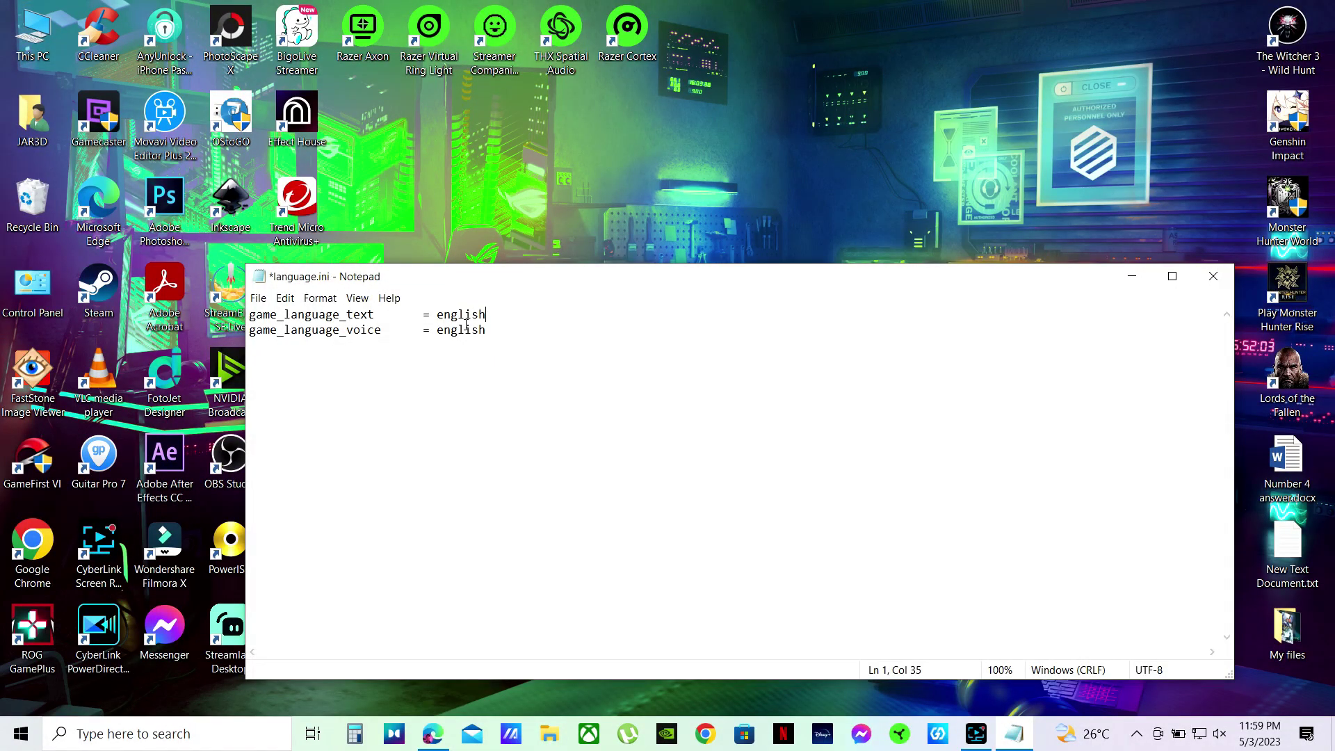
pyautogui.click(268, 300)
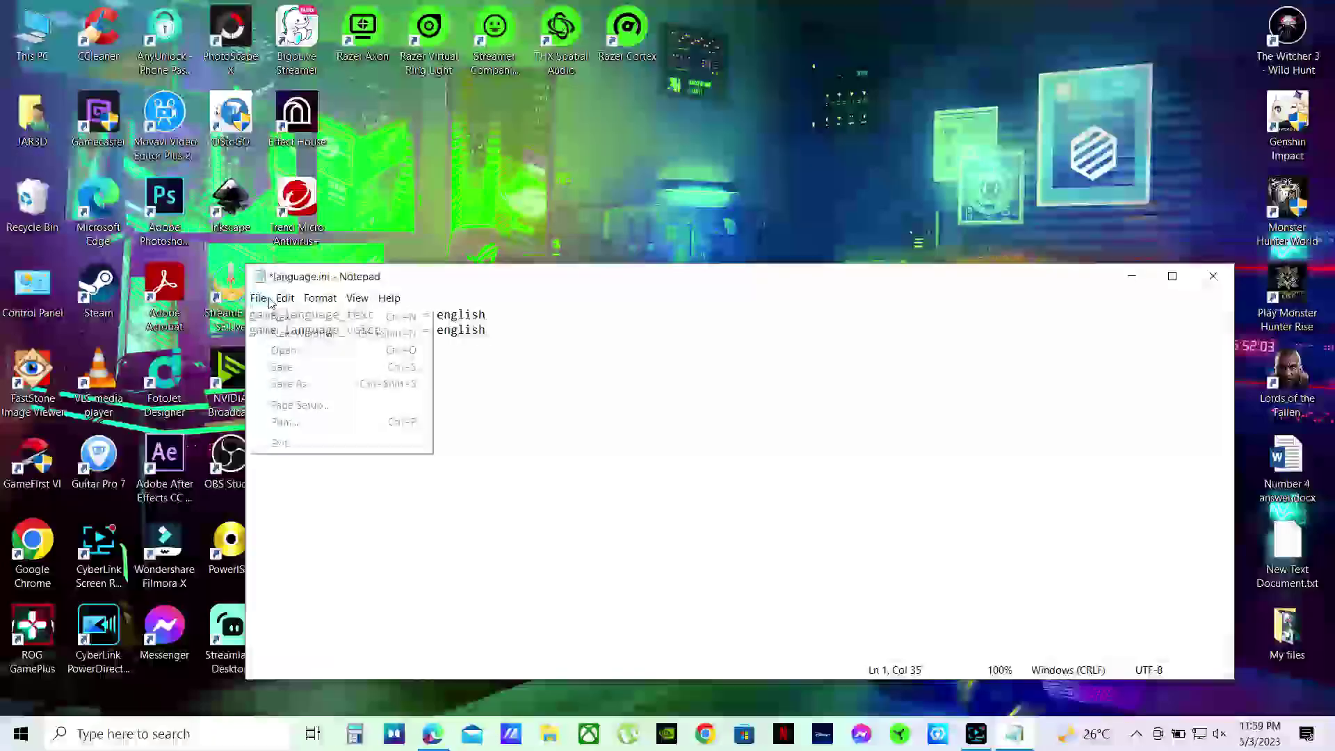
pyautogui.click(279, 368)
pyautogui.click(1209, 277)
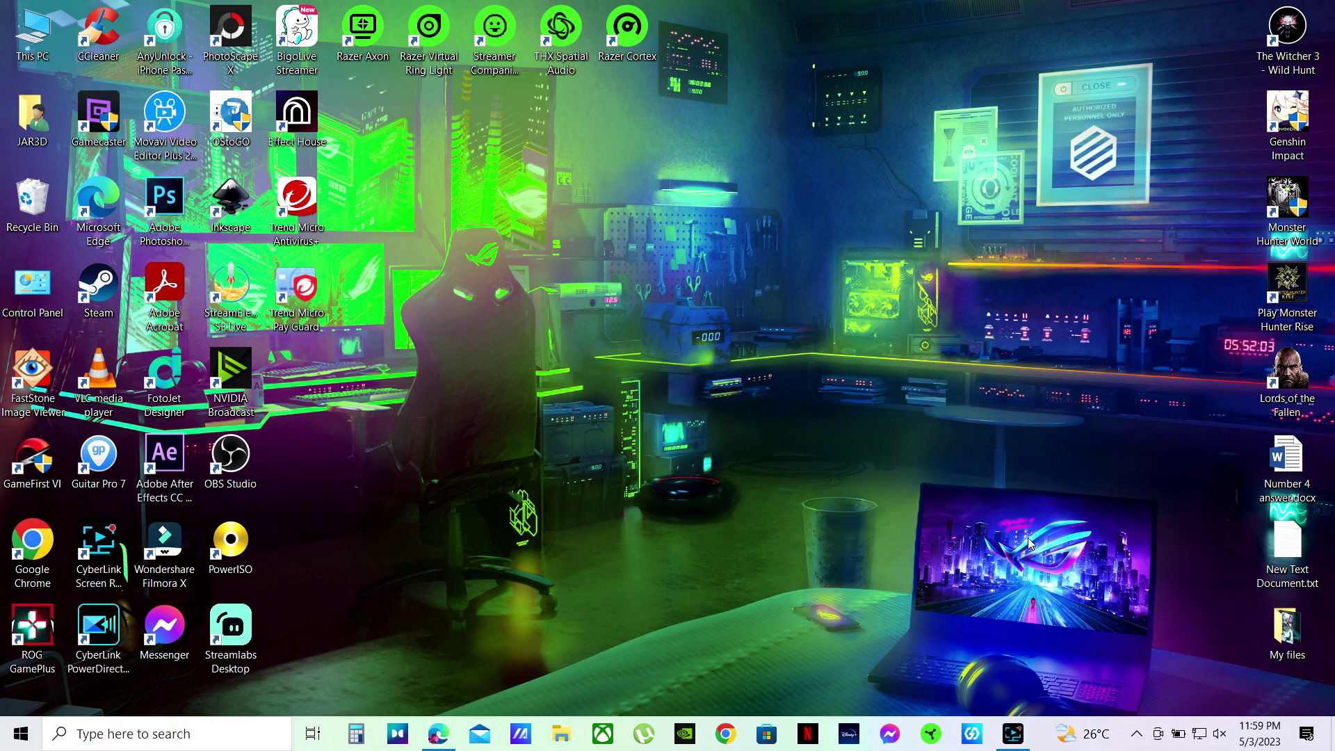
# - Refresh the Windows desktop from its context menu
pyautogui.rightClick(604, 428)
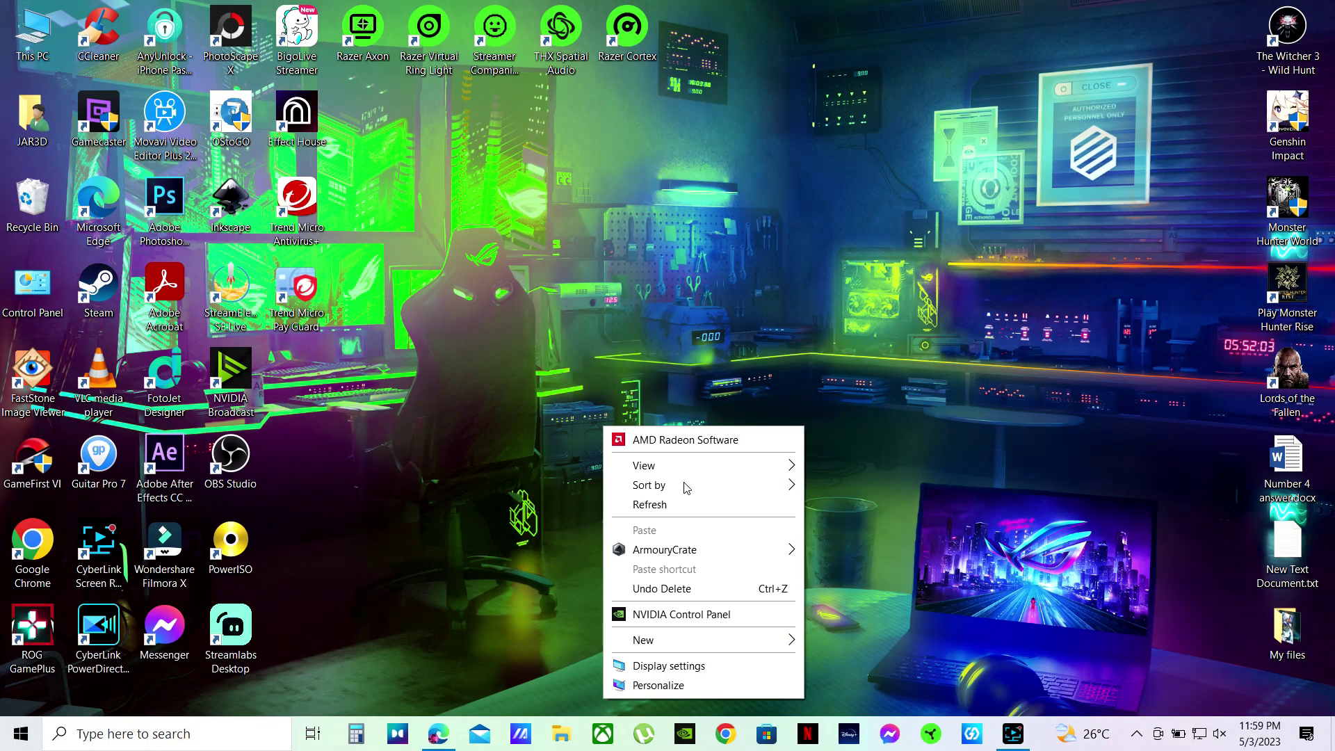
pyautogui.click(680, 501)
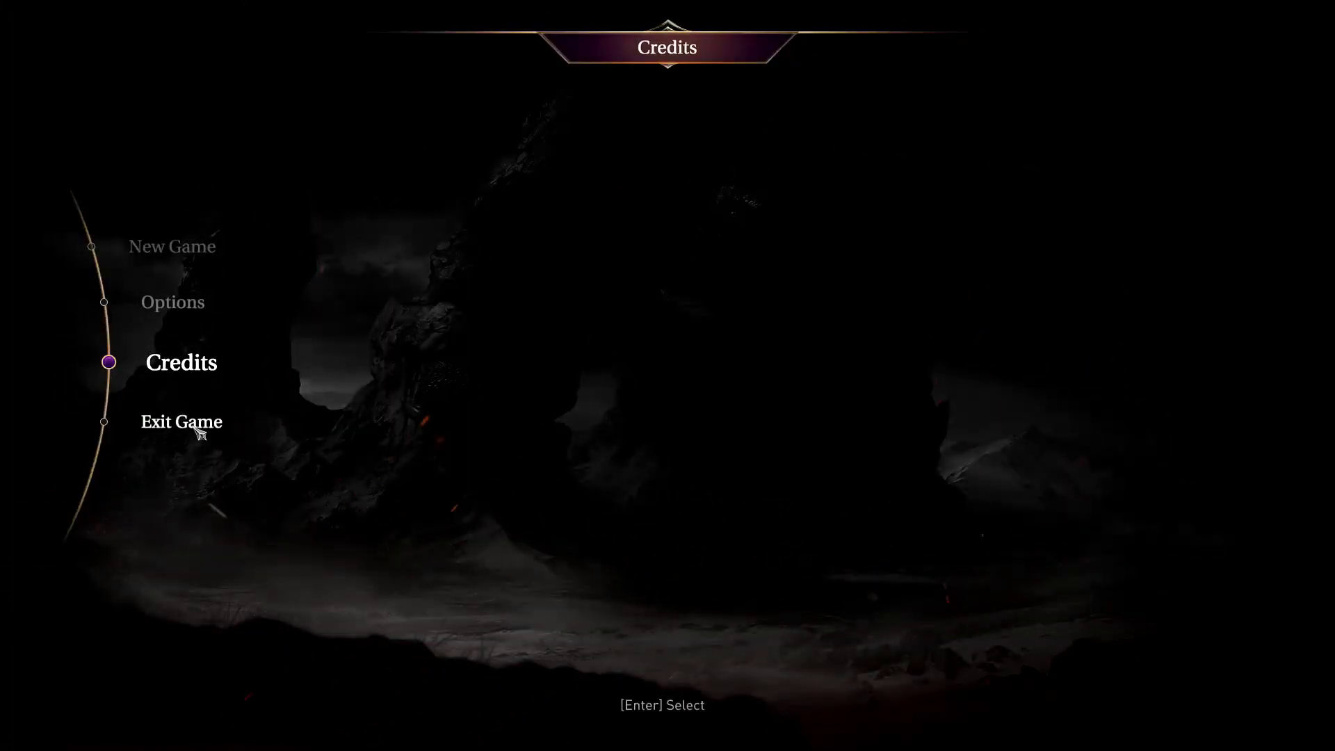
# - Exit Game from the English main menu and confirm Yes to return to the desktop
pyautogui.press('Return')
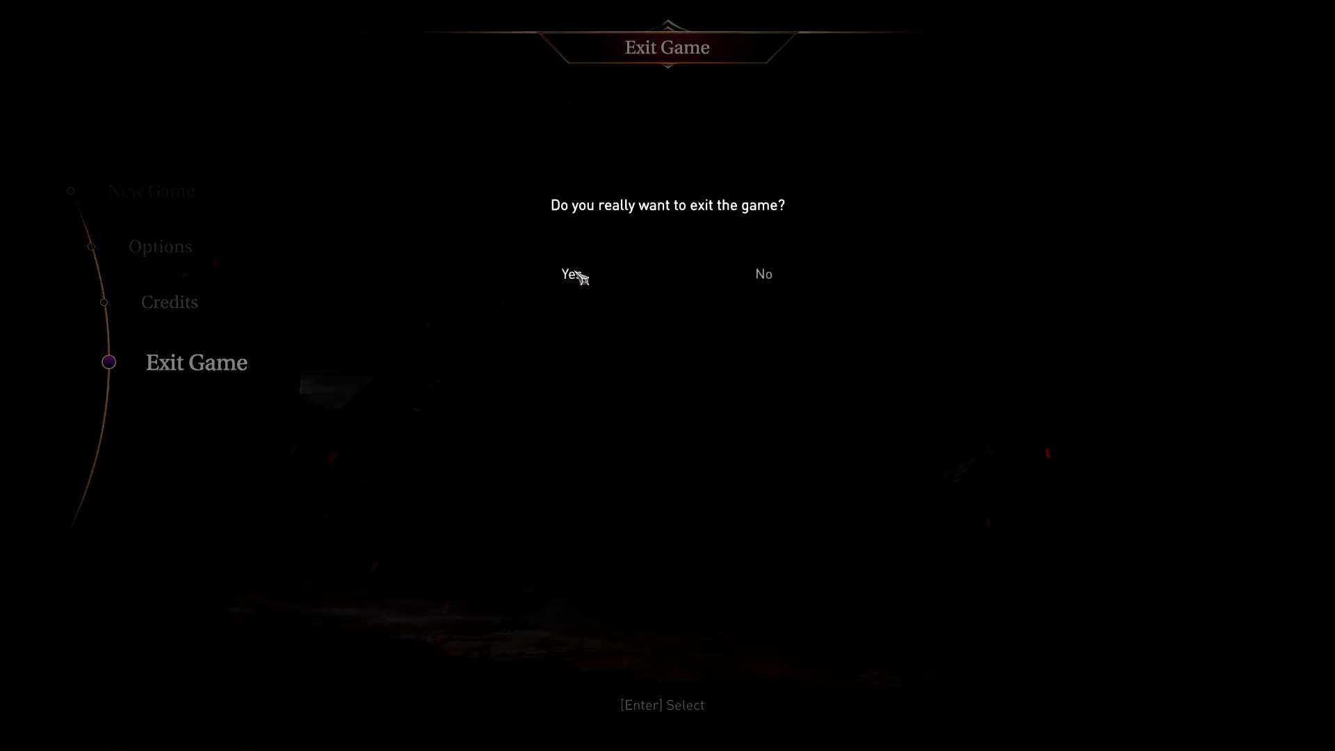
pyautogui.click(575, 274)
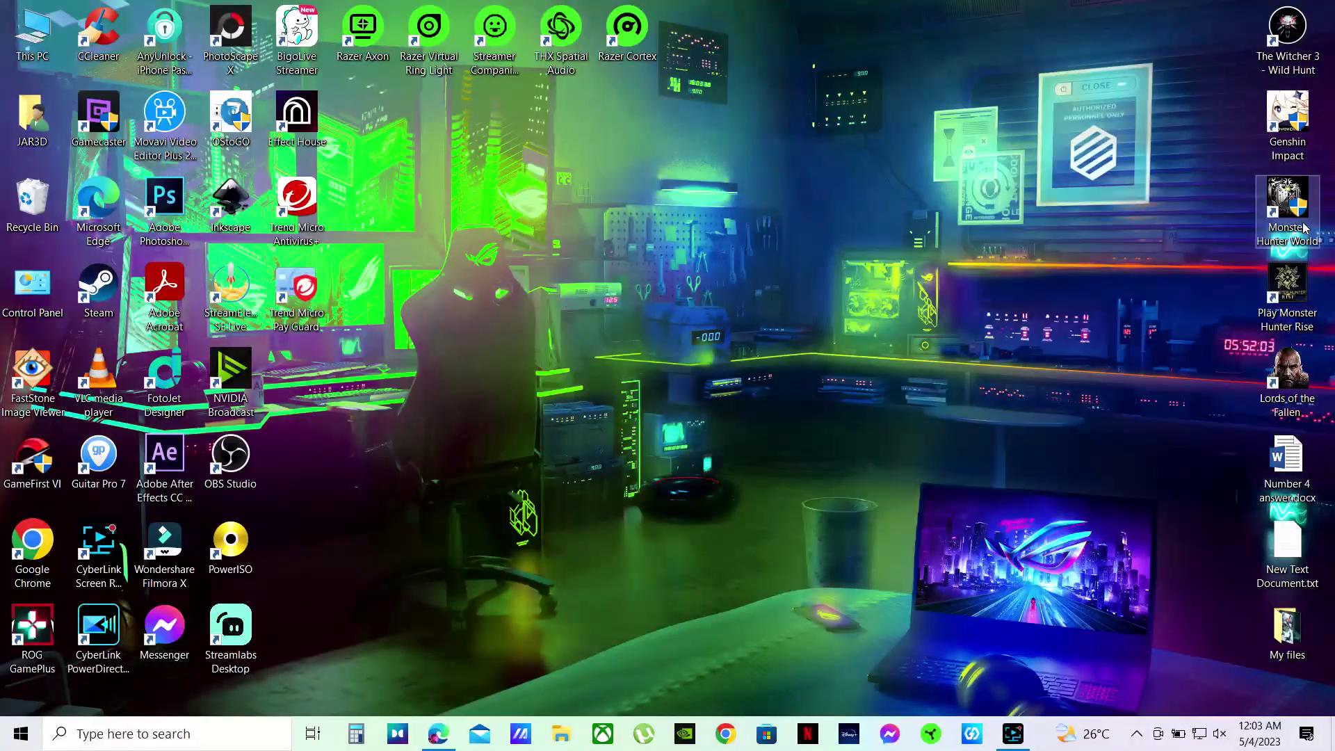
pyautogui.rightClick(1296, 285)
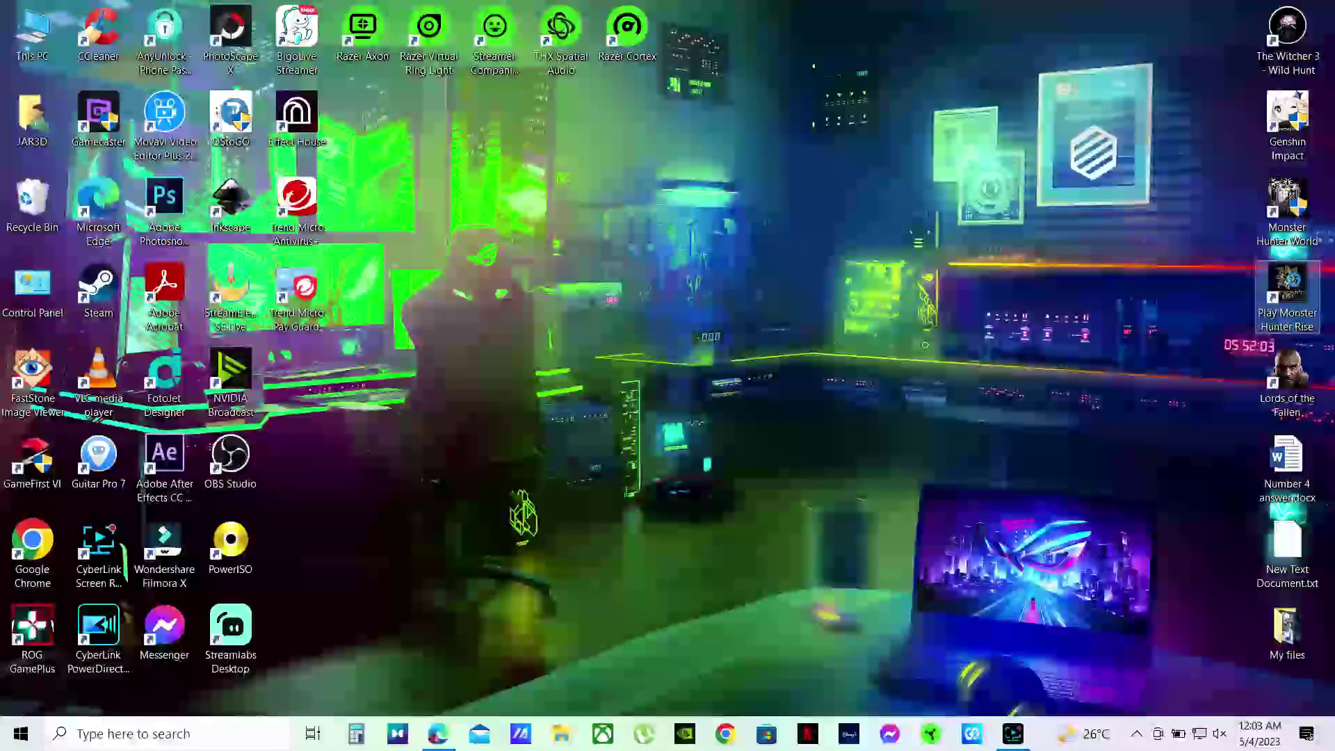
pyautogui.click(1217, 314)
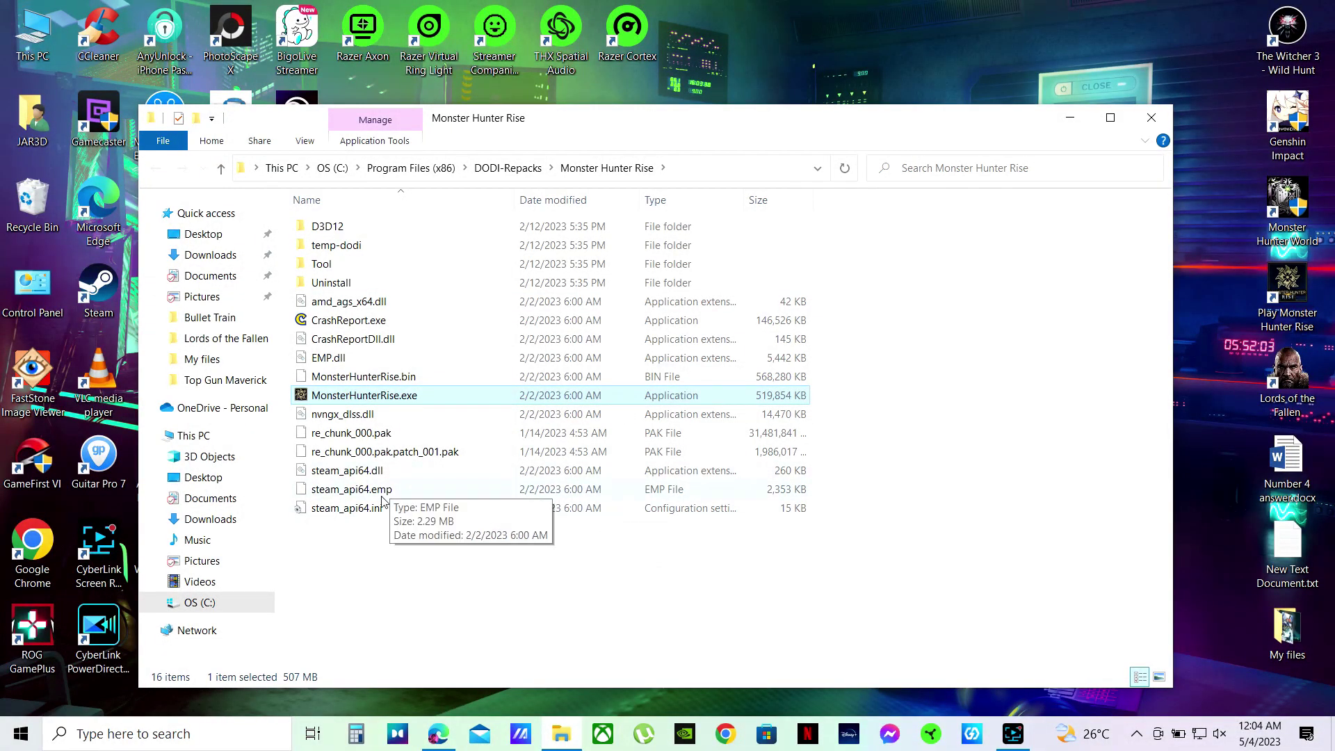
pyautogui.doubleClick(376, 512)
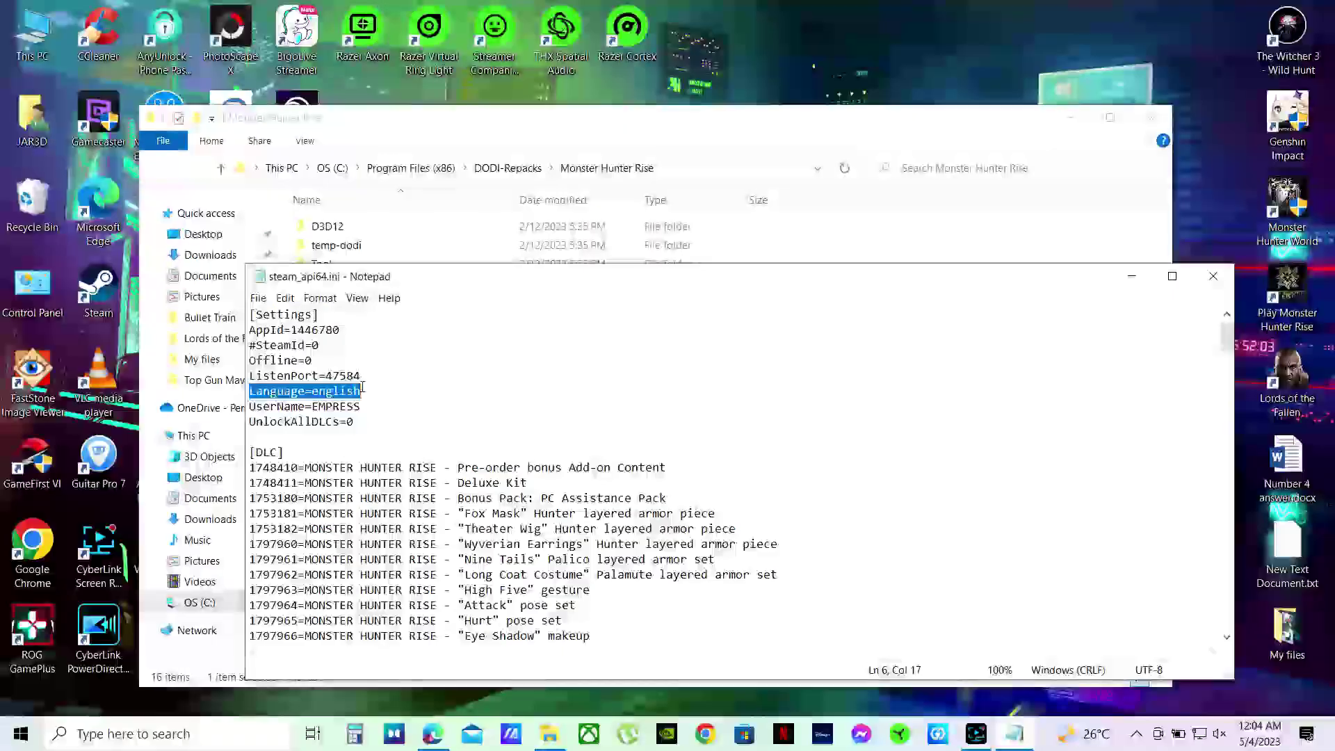
pyautogui.click(1221, 281)
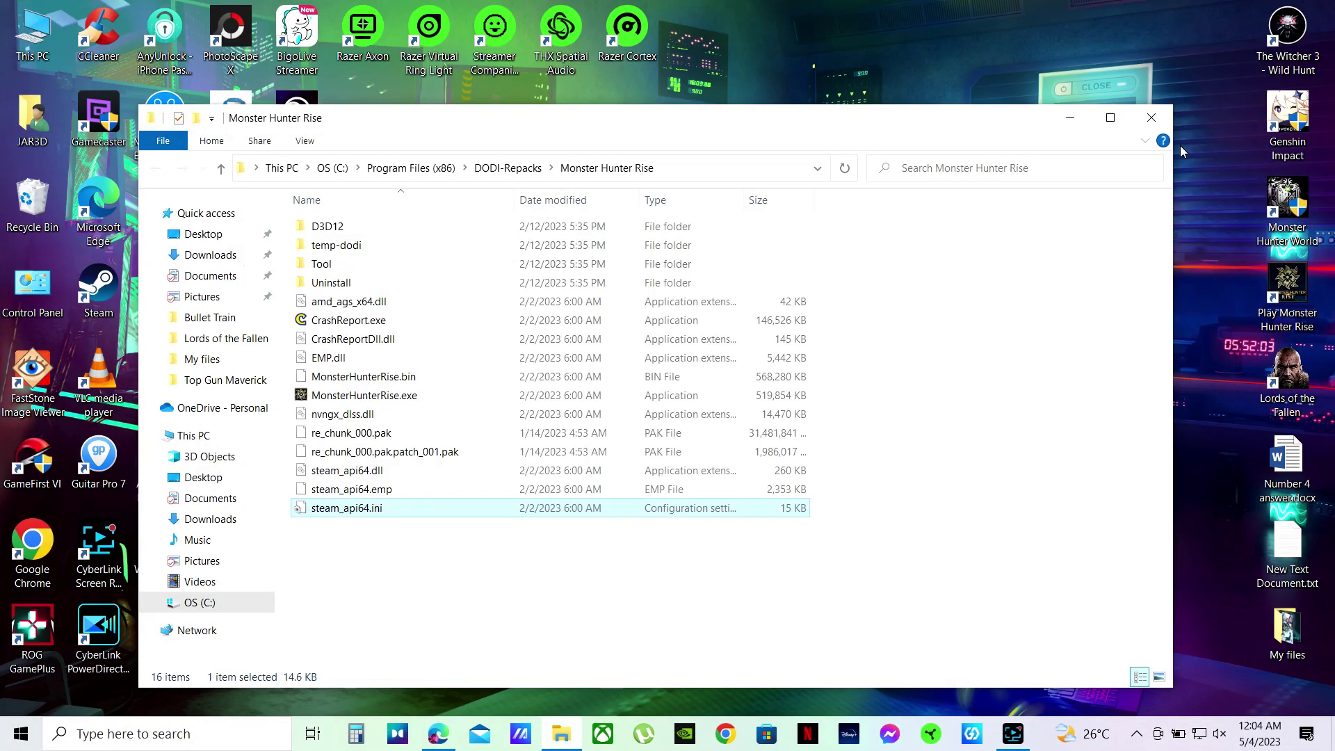
pyautogui.click(1150, 117)
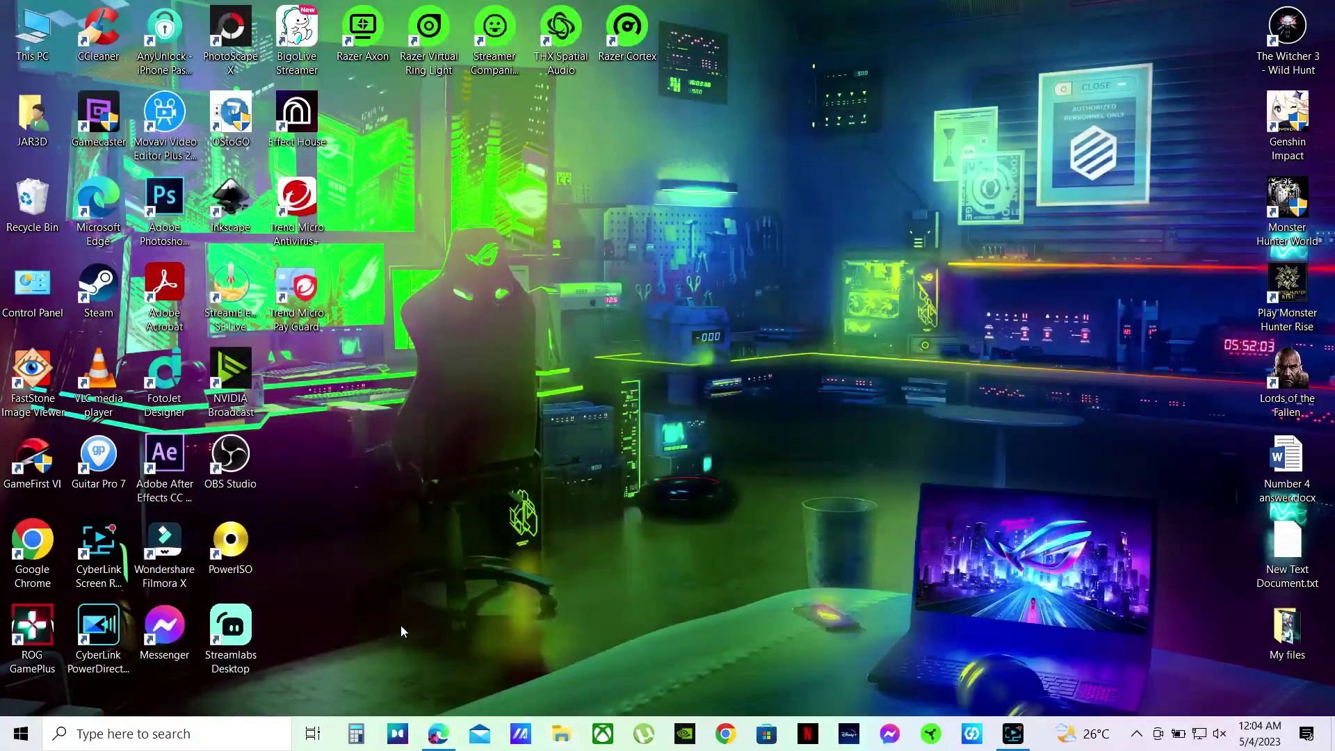